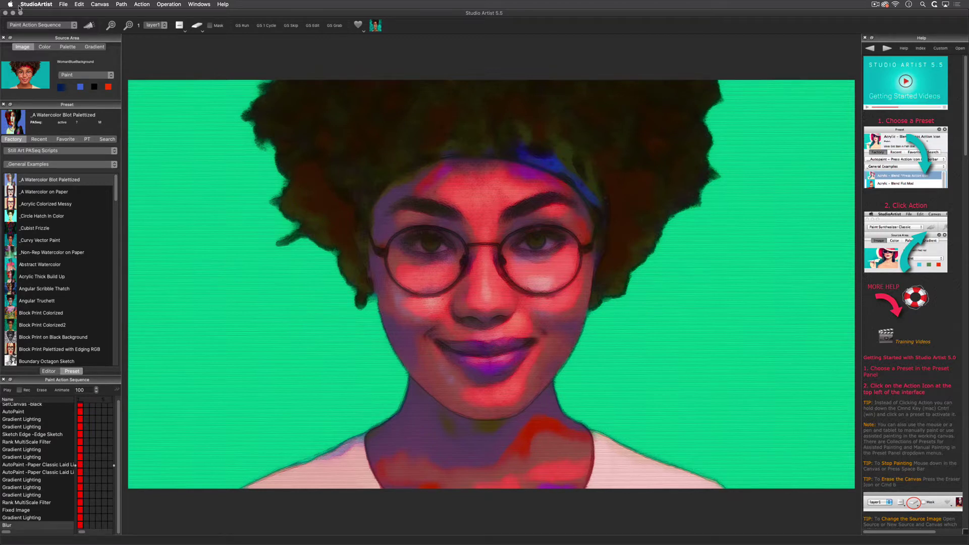
Switch the system appearance to light and back to dark in System Settings
click(11, 4)
click(20, 25)
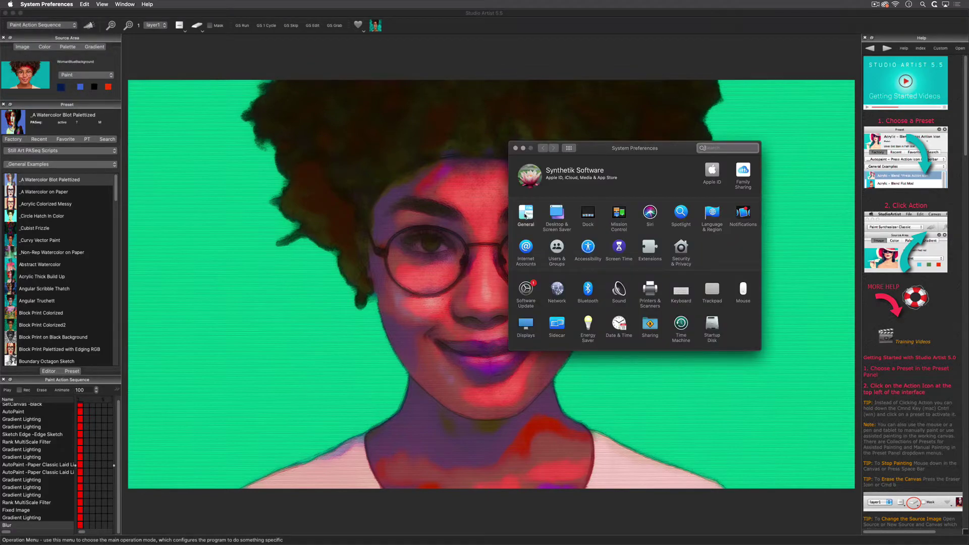
click(526, 214)
click(625, 174)
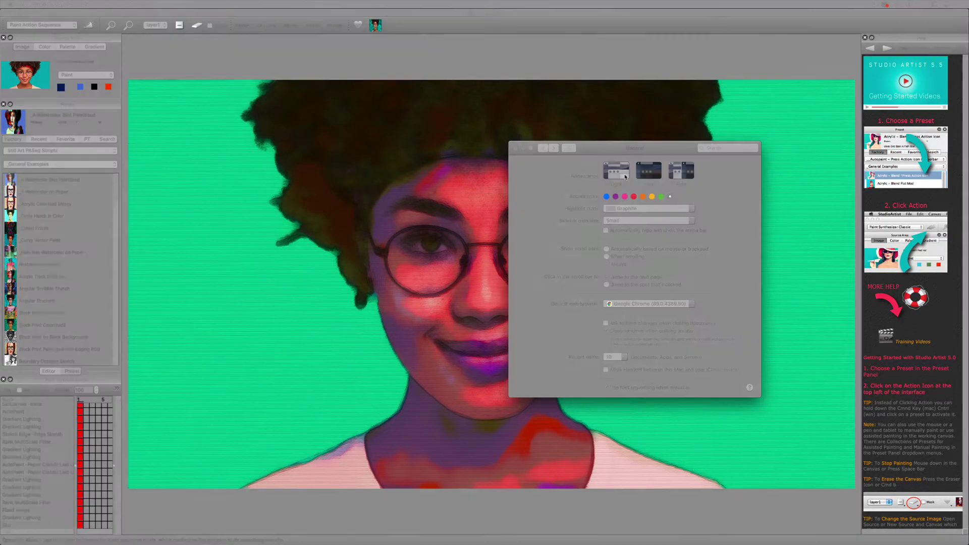
click(659, 173)
click(516, 148)
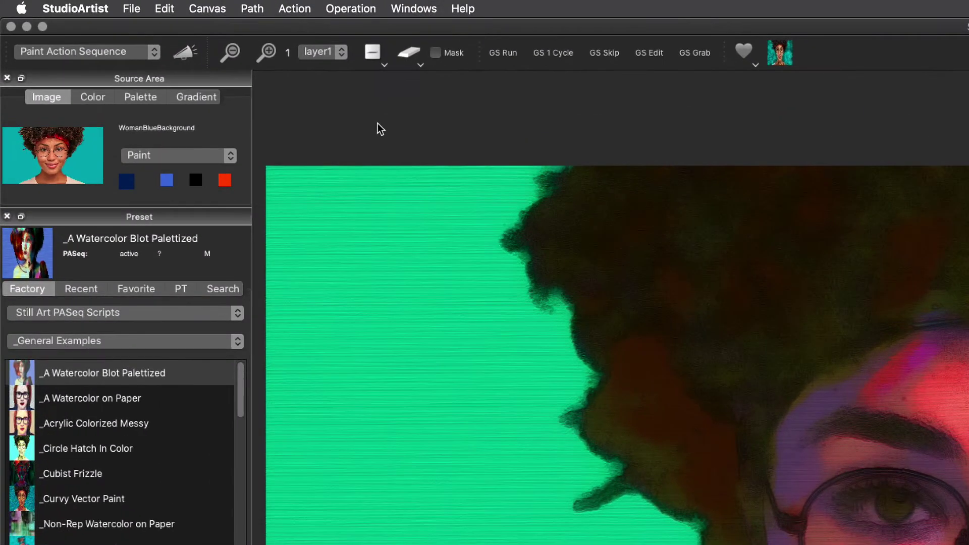
Zoom the canvas view to 0.667, return it to full size, and bring up the Canvas menu
click(230, 53)
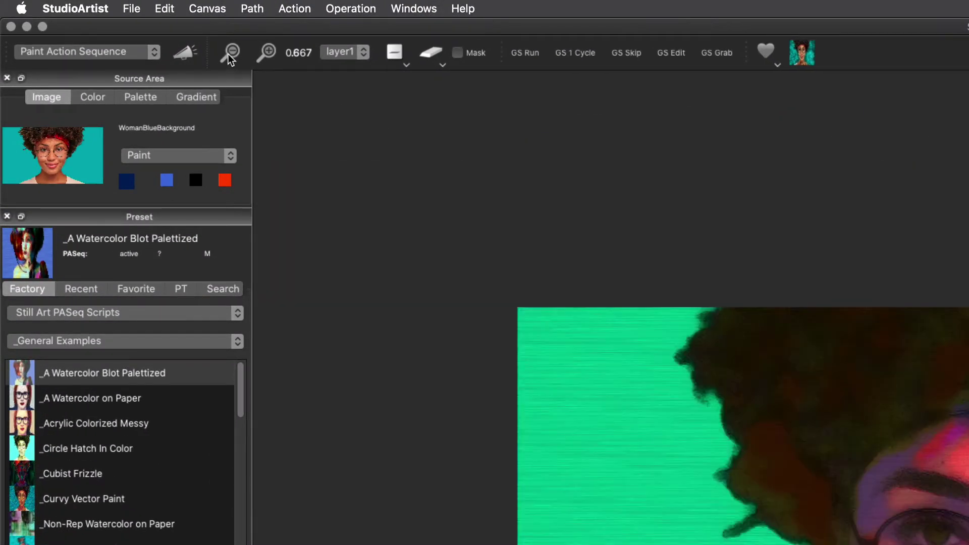
click(266, 53)
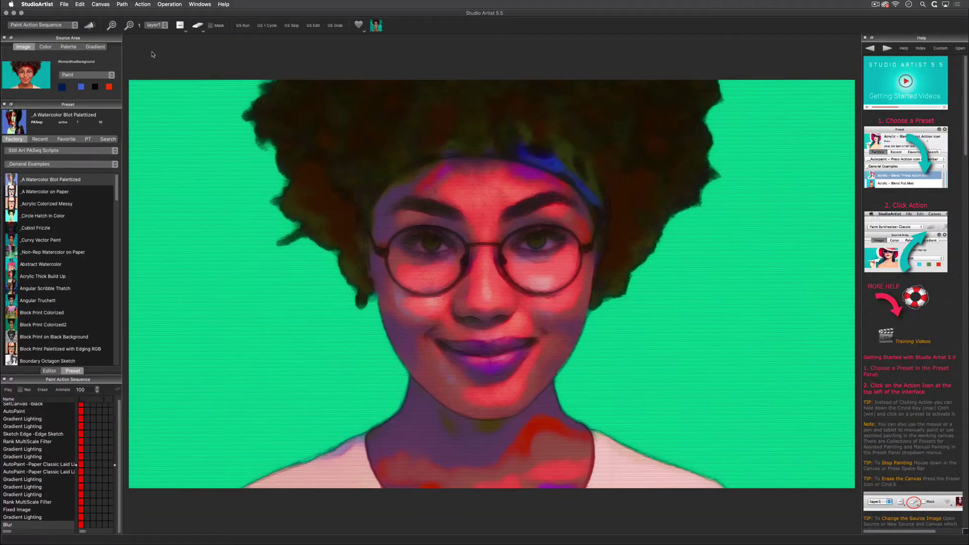
click(94, 4)
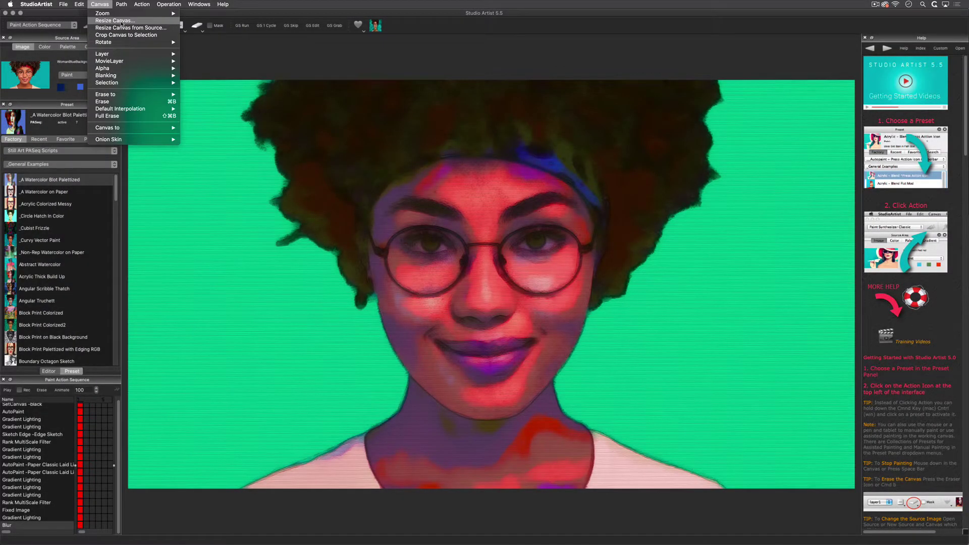
Close the Canvas menu without resizing the canvas
key(Escape)
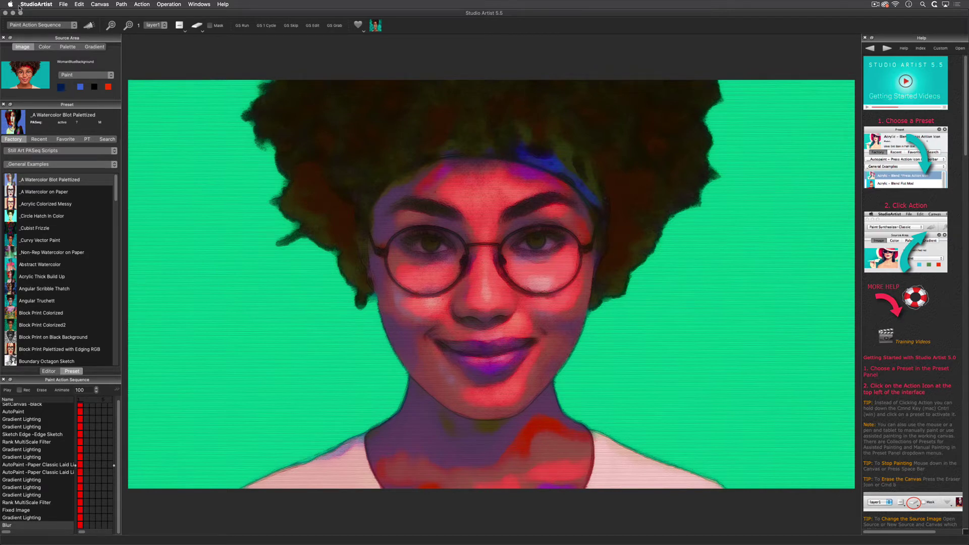
Erase the whole canvas to black from the eraser colour choices
click(197, 26)
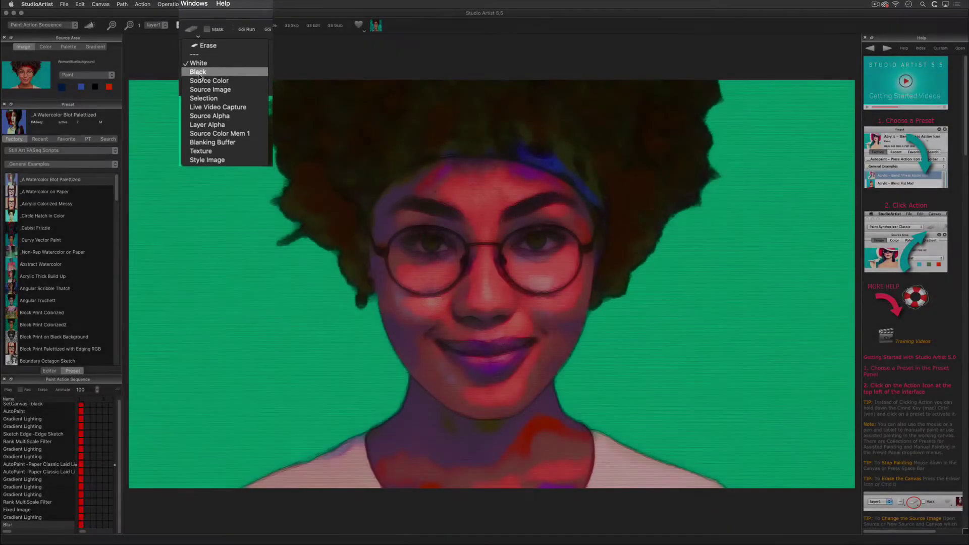
click(204, 65)
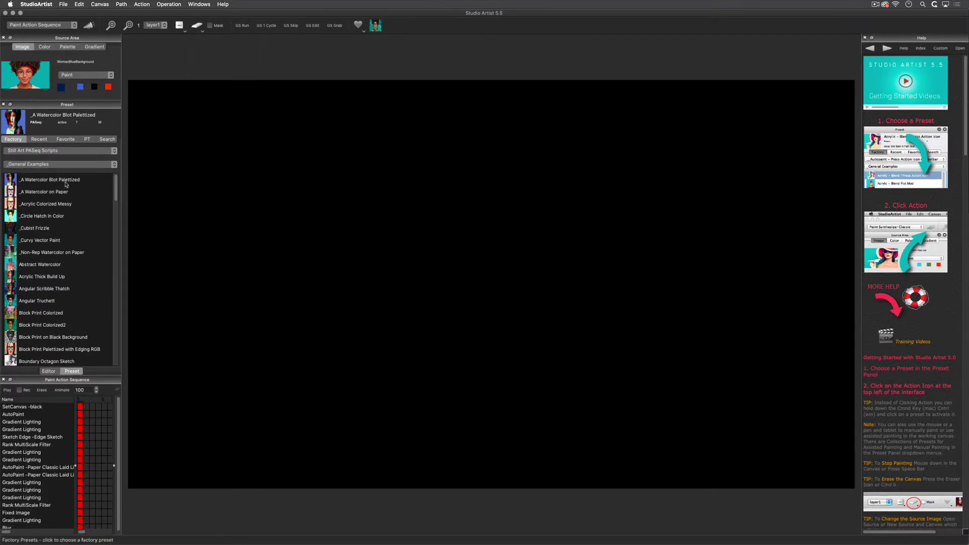
Run the paint action sequence to repaint the watercolor-blot portrait, then show the operation modes
click(86, 25)
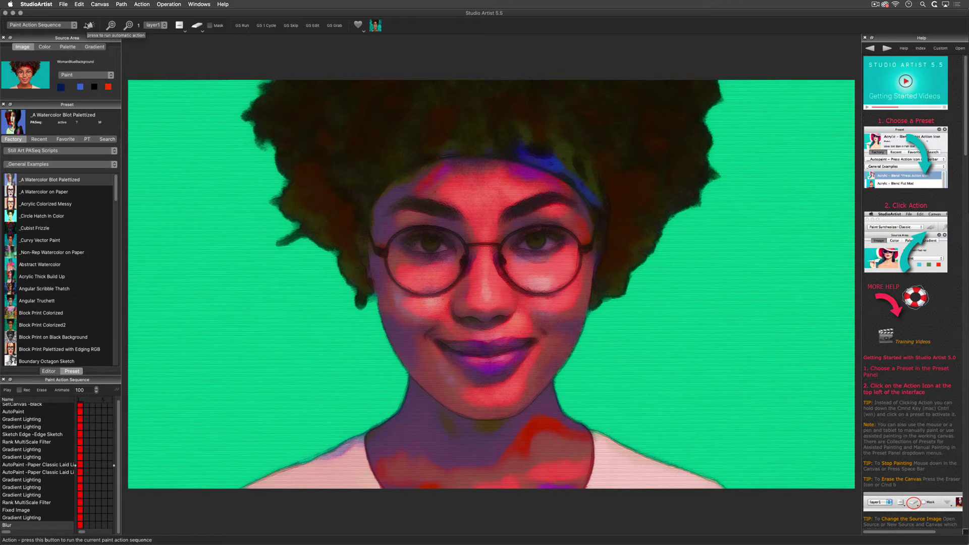
click(40, 25)
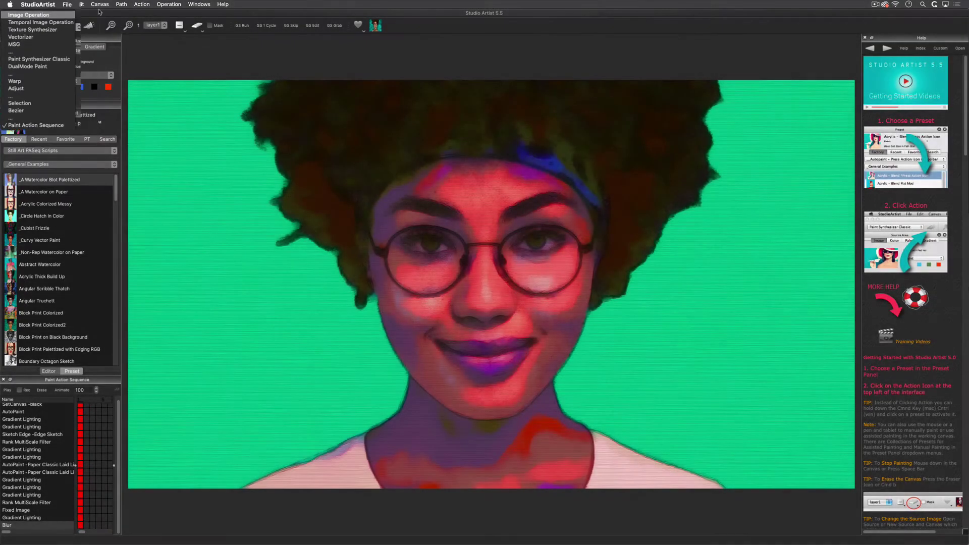
Keep Paint Action Sequence as the operation mode and show the factory preset collections
click(35, 116)
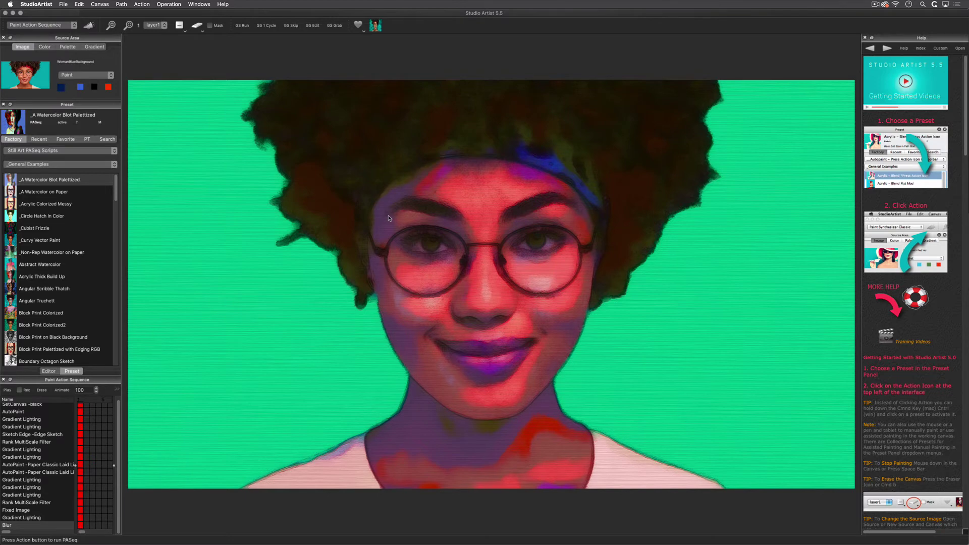
click(76, 151)
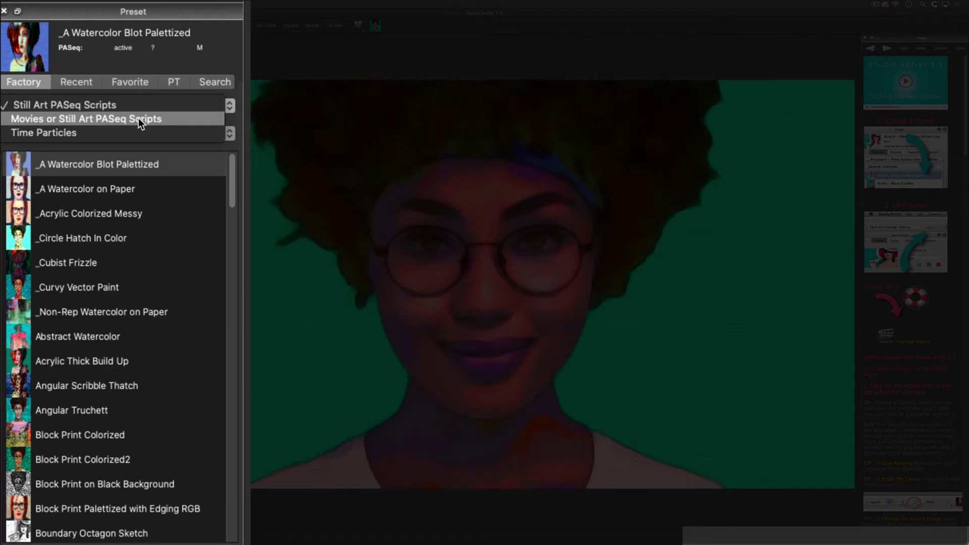
Choose the Still Art PASeq Scripts collection, keep the _General Examples category, and scroll the presets
click(136, 104)
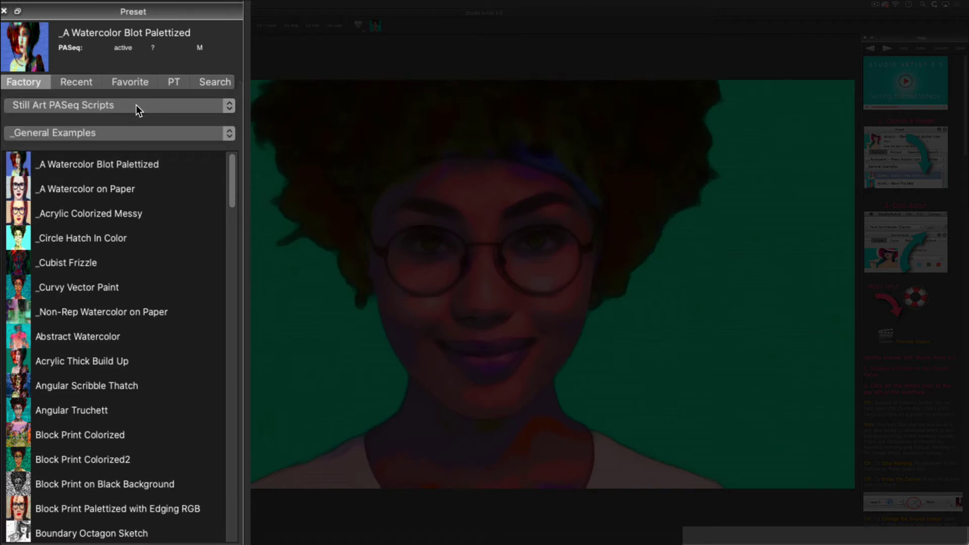
click(130, 136)
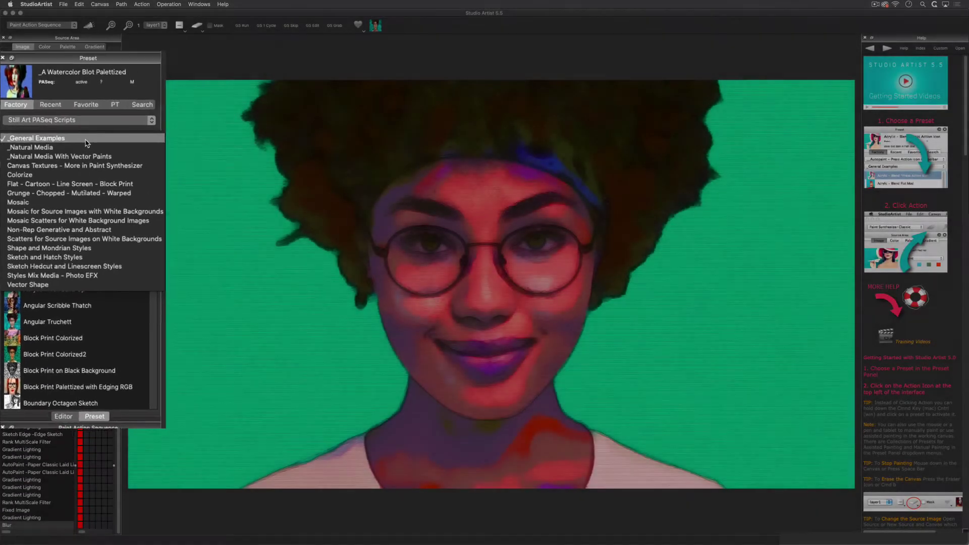
click(129, 135)
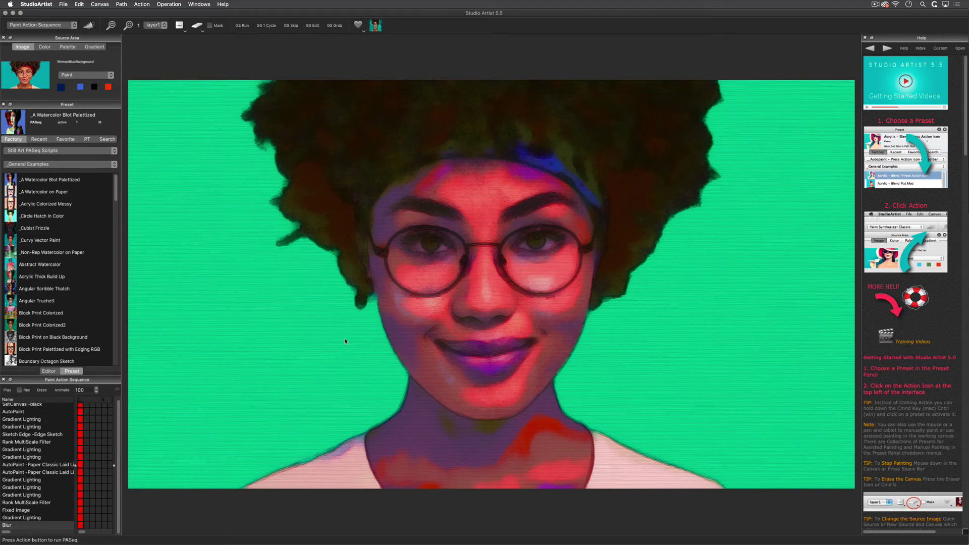
click(64, 164)
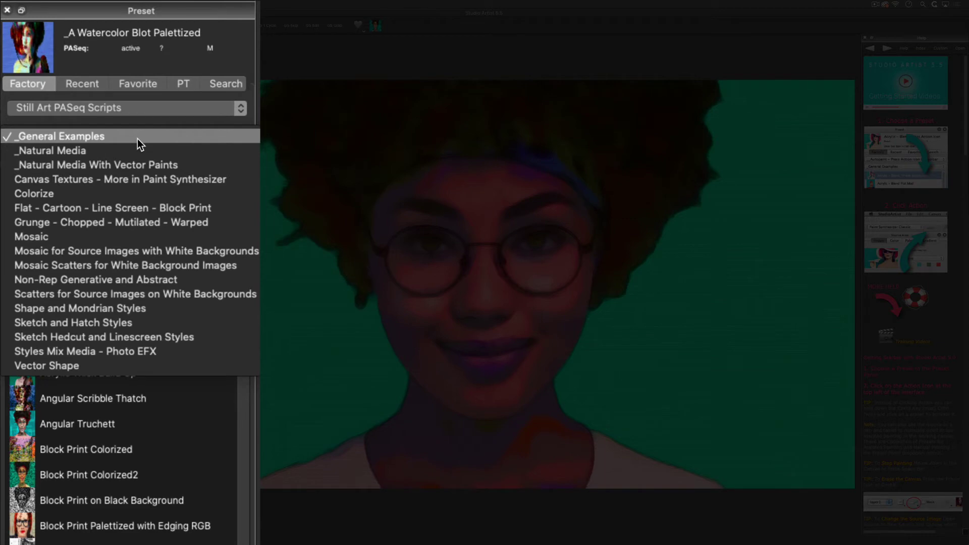
click(138, 136)
drag(241, 185, 240, 162)
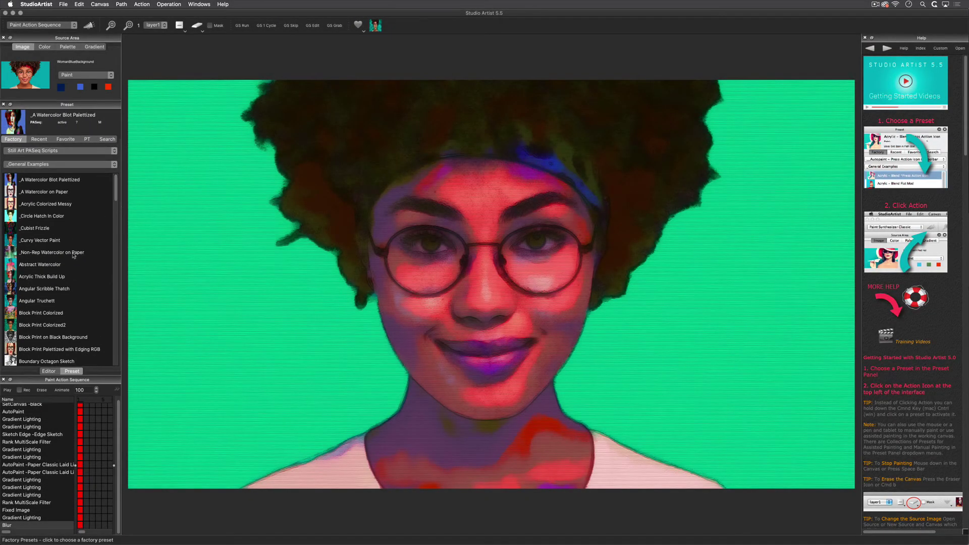
Apply the Angular Scribble Thatch preset to repaint the portrait in hatched strokes on turquoise
click(63, 276)
click(90, 26)
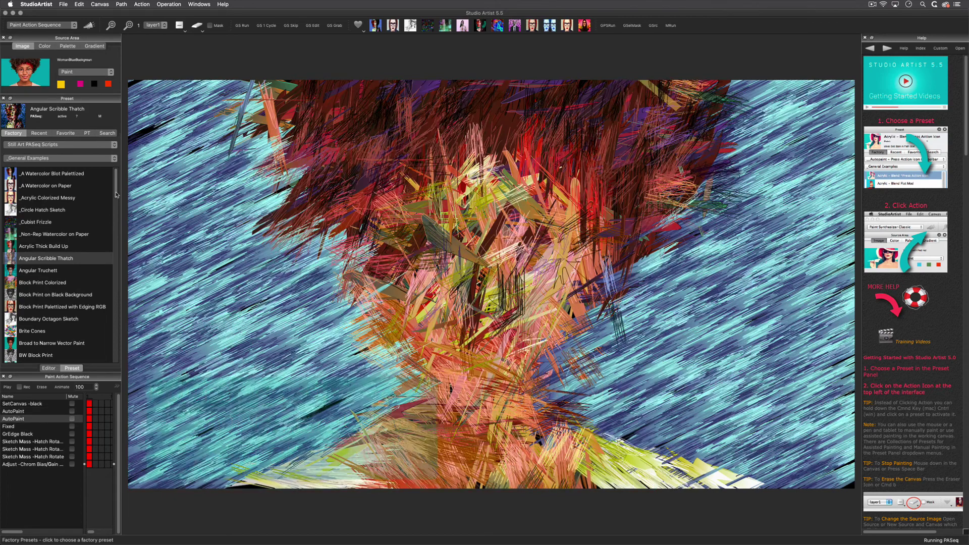
drag(116, 194, 114, 218)
Render the portrait with Evolving Octagon, then with Delaunay Palettized for flat colour on tan
scroll(51, 283, down, 7)
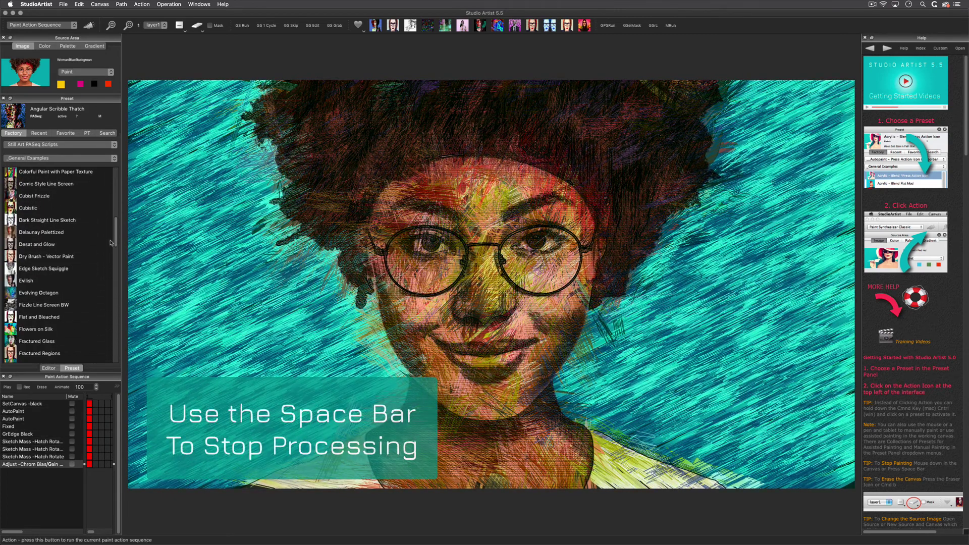
click(51, 298)
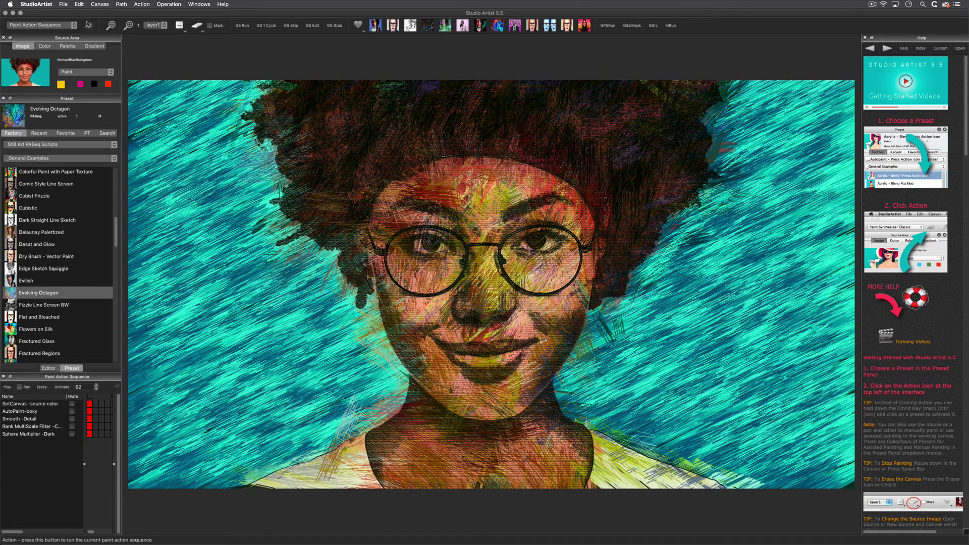
click(88, 24)
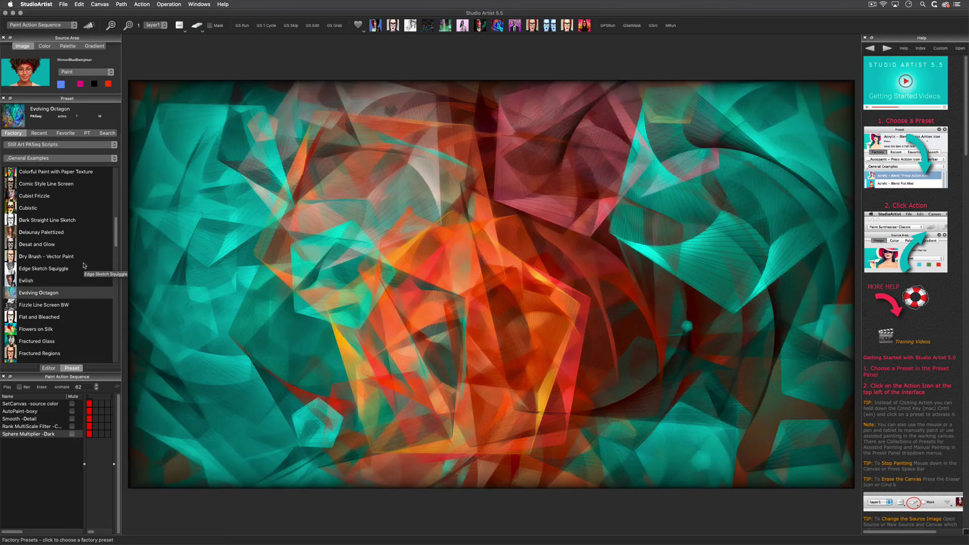
click(54, 233)
click(90, 26)
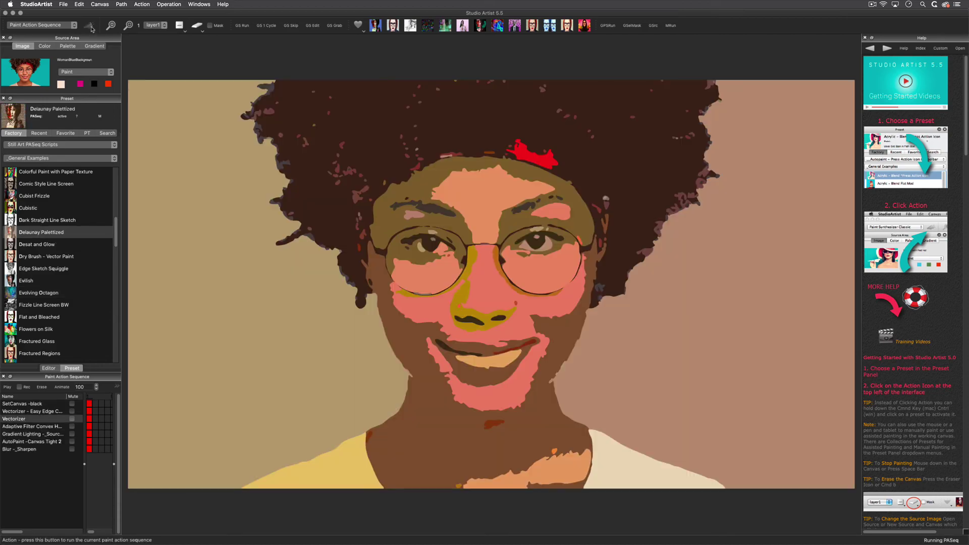